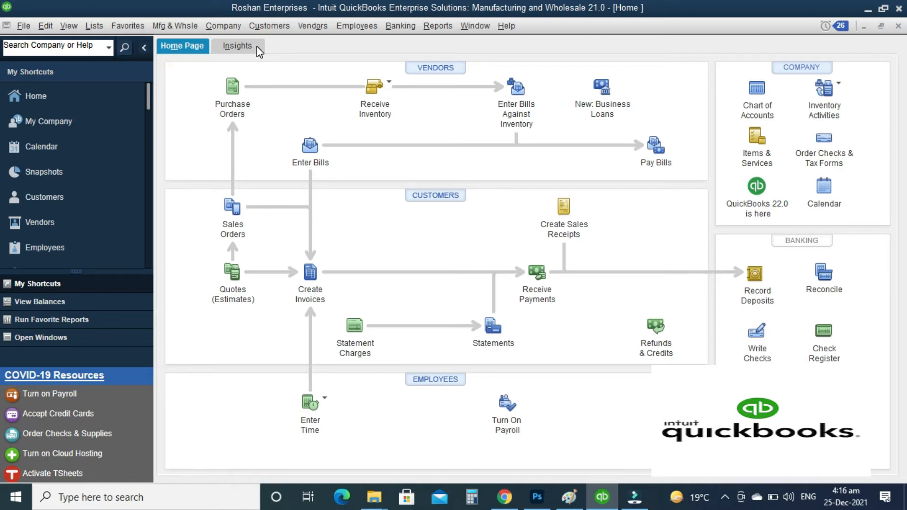
- Open the form for entering a new sales receipt
{"action": "left_click", "coordinate": [270, 25]}
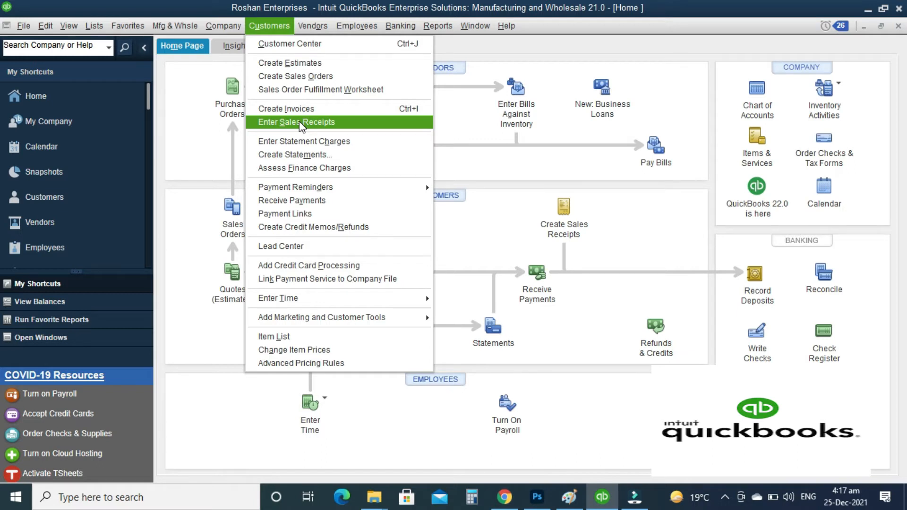
{"action": "left_click", "coordinate": [299, 121]}
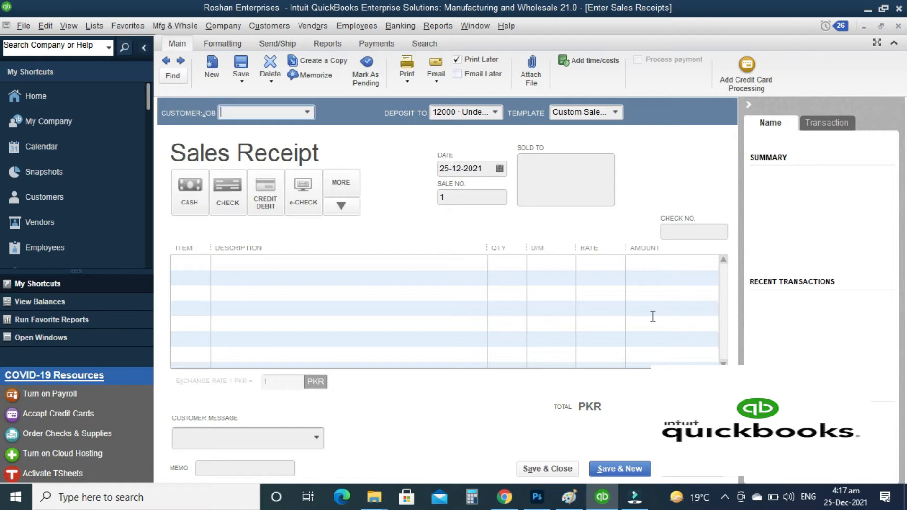
{"action": "type", "text": "H"}
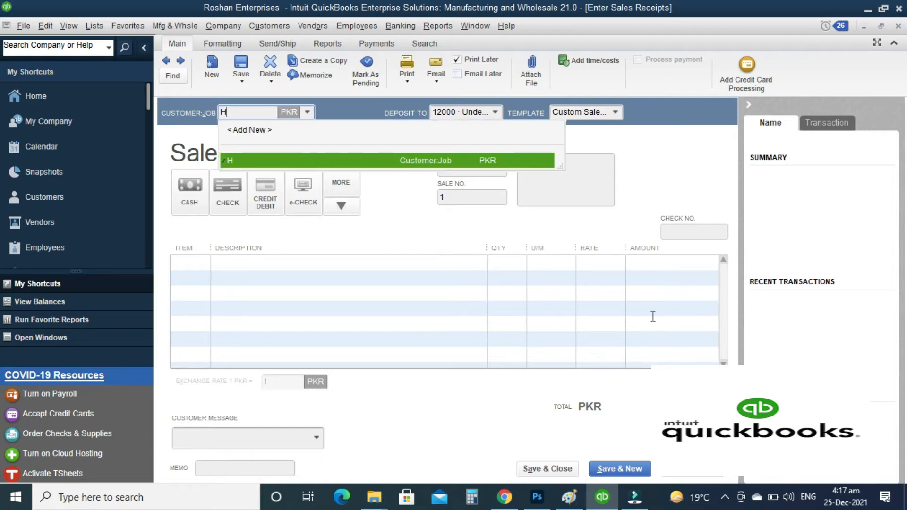
{"action": "key", "text": "BackSpace"}
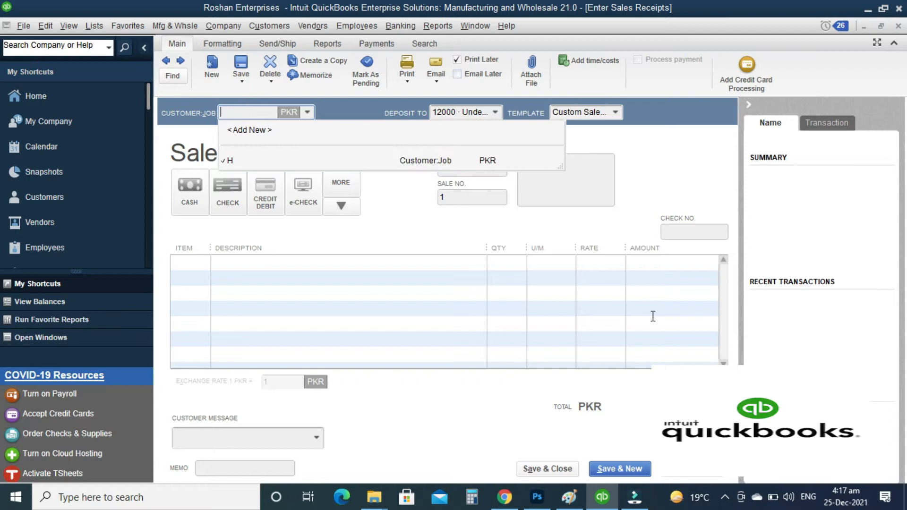
{"action": "type", "text": "ak"}
{"action": "key", "text": "BackSpace"}
{"action": "key", "text": "BackSpace"}
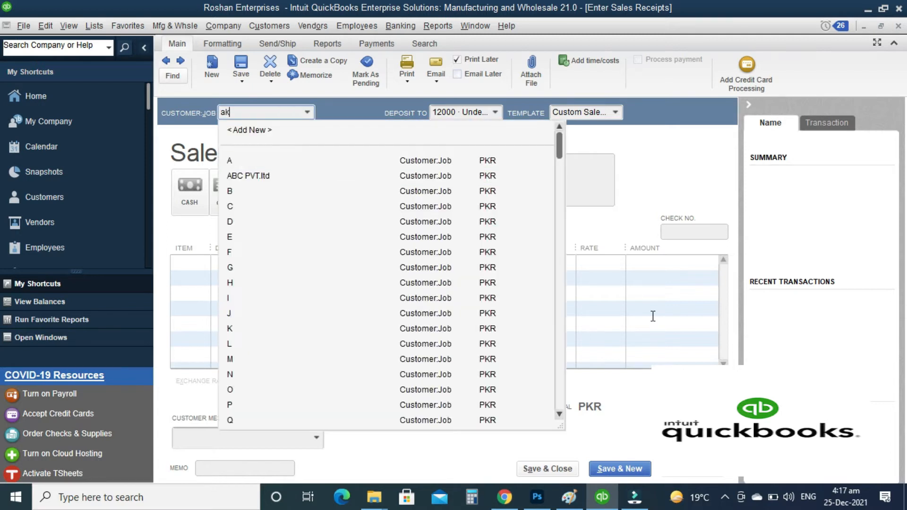
- Create a new customer for the receipt with both the customer name and company name set to Walking Customer
{"action": "left_click", "coordinate": [307, 113]}
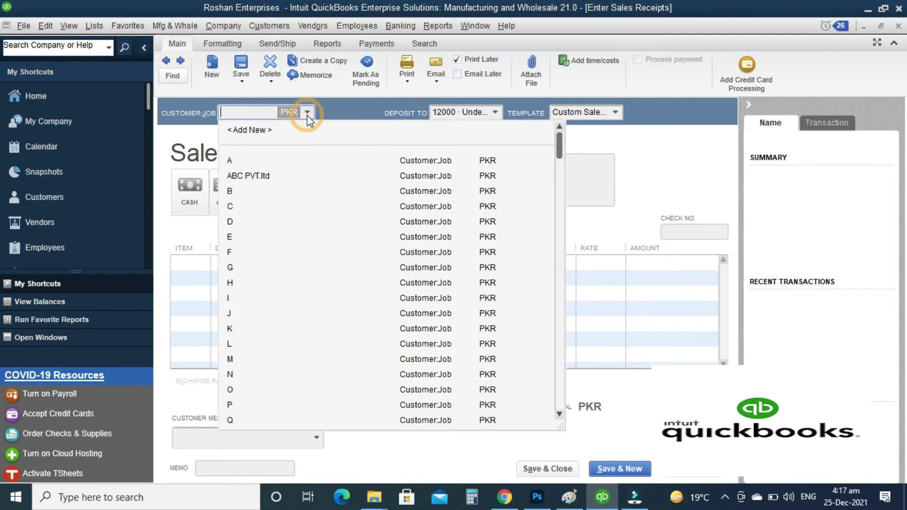
{"action": "left_click", "coordinate": [255, 133]}
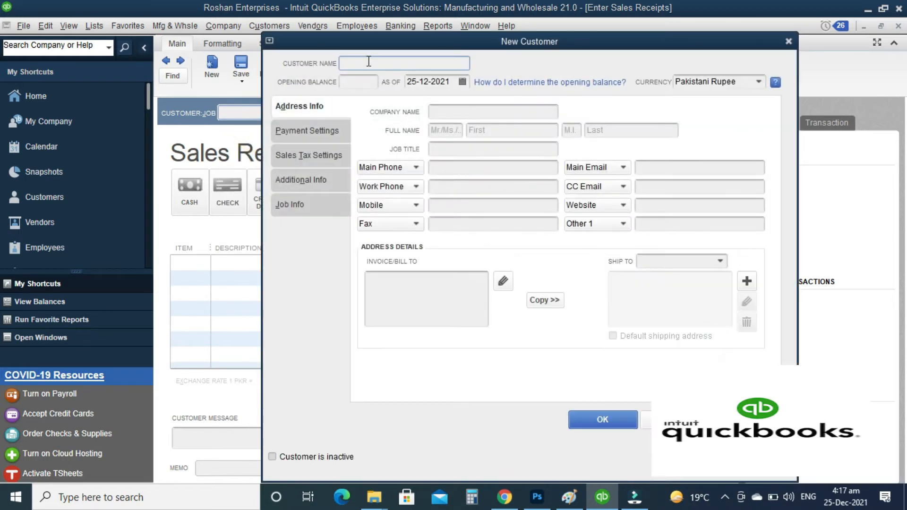
{"action": "type", "text": "Walking Customer"}
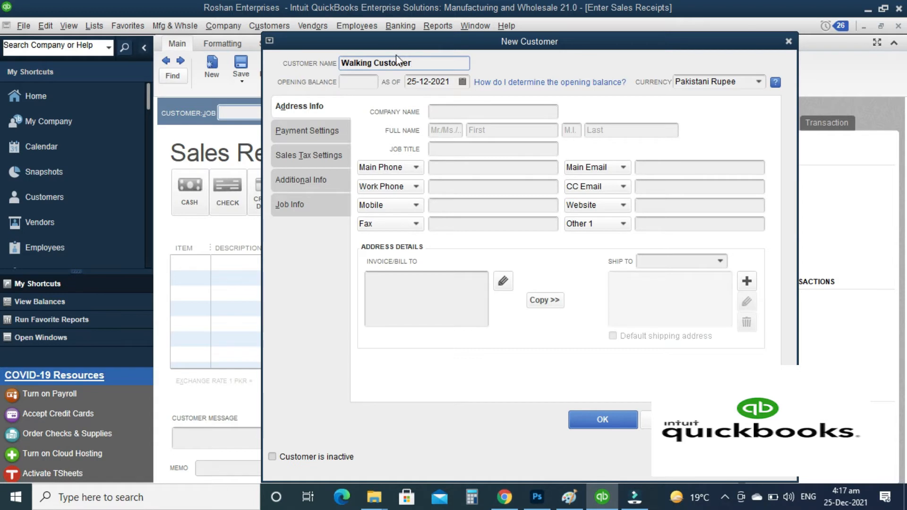
{"action": "left_click_drag", "start_coordinate": [418, 65], "coordinate": [340, 63]}
{"action": "key", "text": "ctrl+c"}
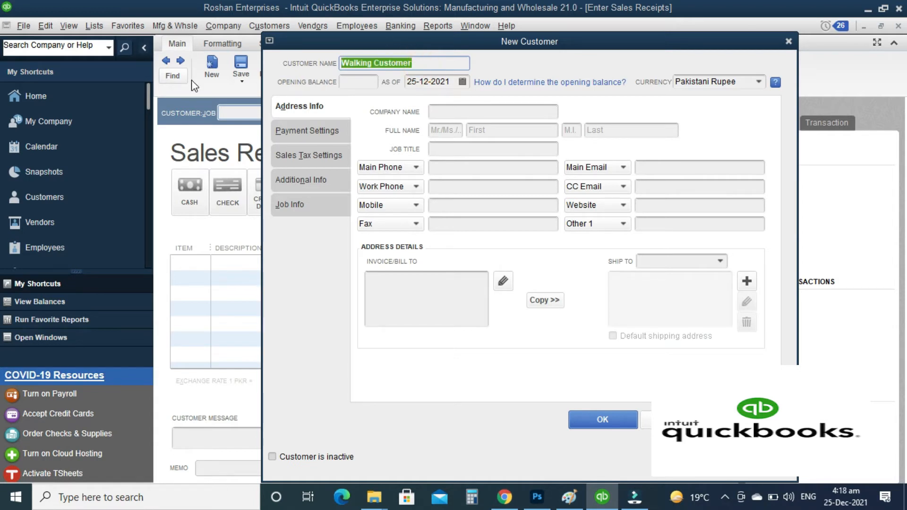
{"action": "left_click", "coordinate": [496, 111]}
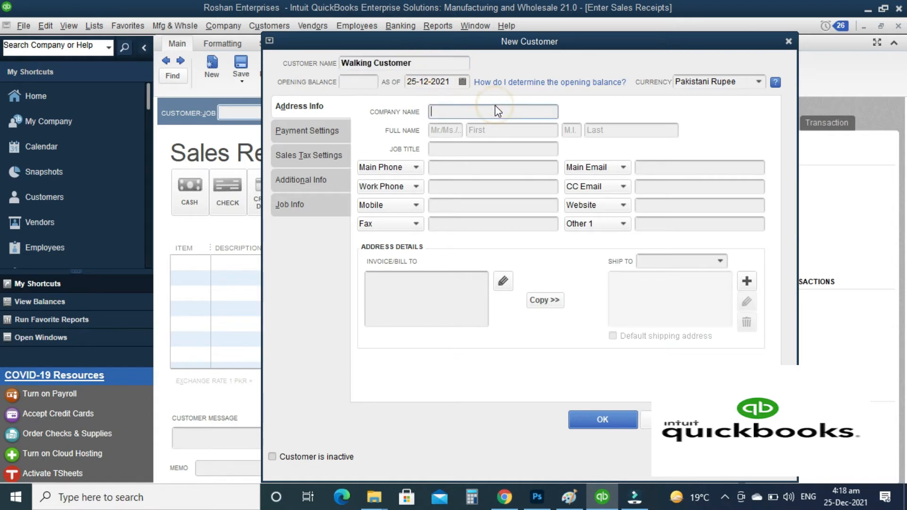
{"action": "key", "text": "ctrl+v"}
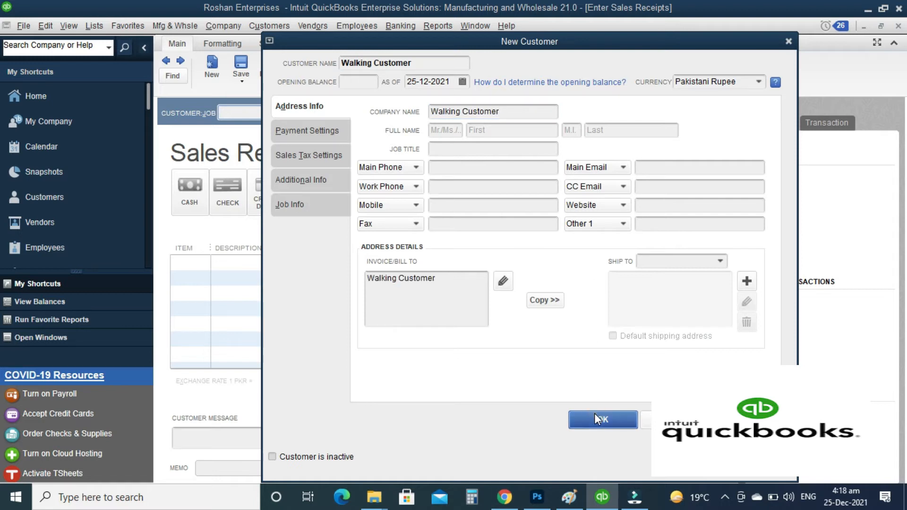
{"action": "left_click", "coordinate": [594, 413]}
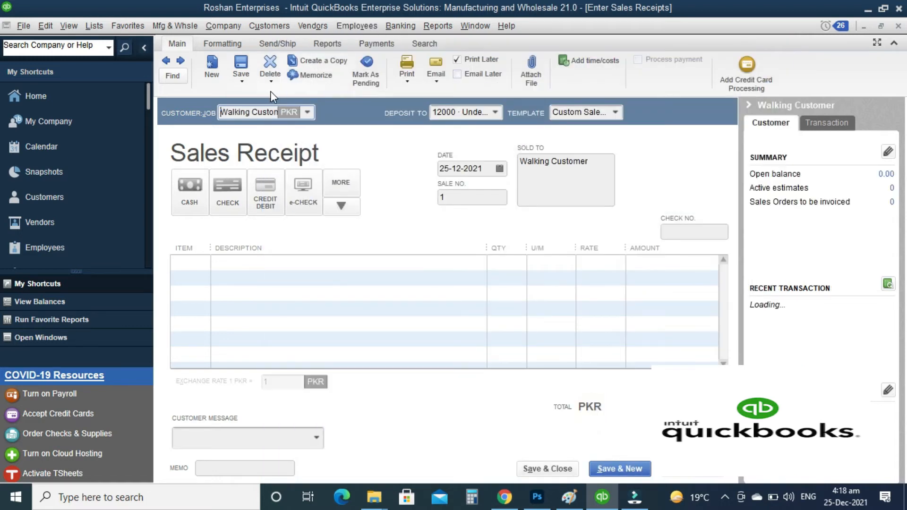
- Start a new bank account for the receipt's deposit and name it Cash on Hand
{"action": "left_click", "coordinate": [495, 112]}
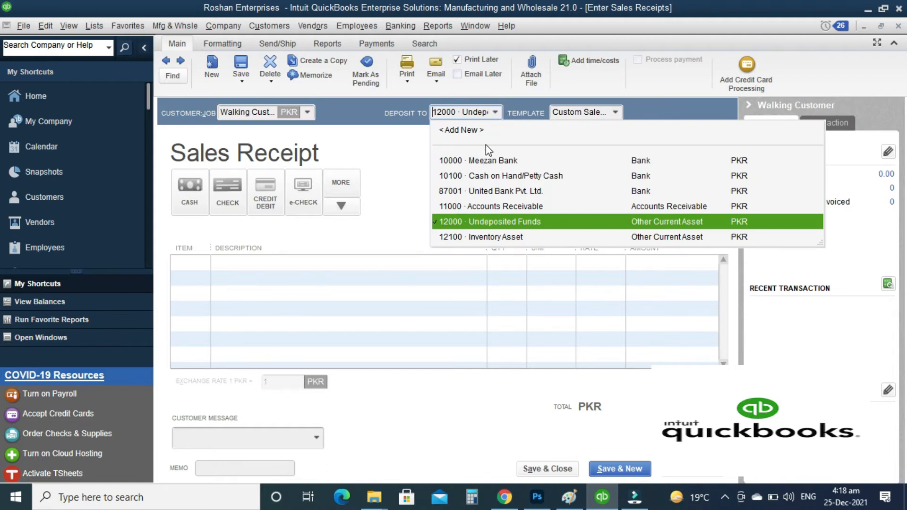
{"action": "left_click", "coordinate": [472, 135]}
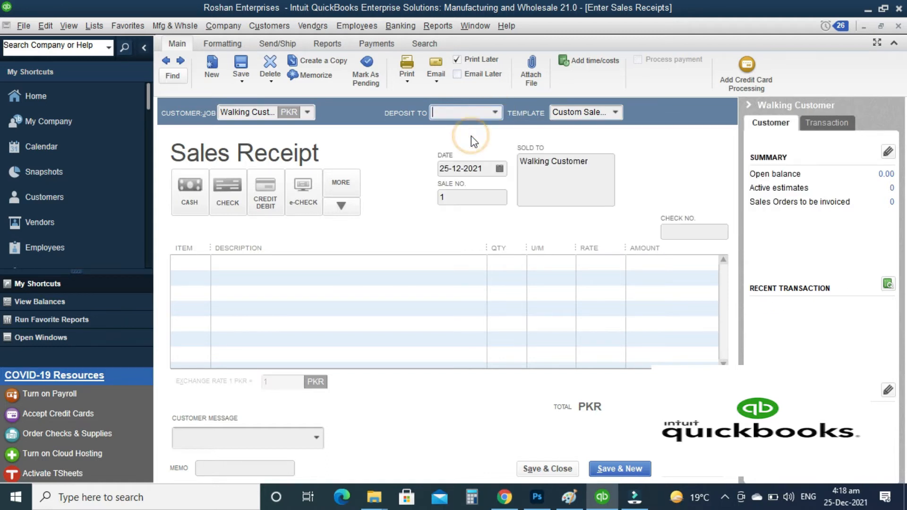
{"action": "left_click", "coordinate": [458, 119]}
{"action": "type", "text": "Cash in"}
{"action": "key", "text": "BackSpace"}
{"action": "key", "text": "BackSpace"}
{"action": "type", "text": "on Hnad"}
{"action": "key", "text": "BackSpace"}
{"action": "key", "text": "BackSpace"}
{"action": "key", "text": "BackSpace"}
{"action": "type", "text": "and"}
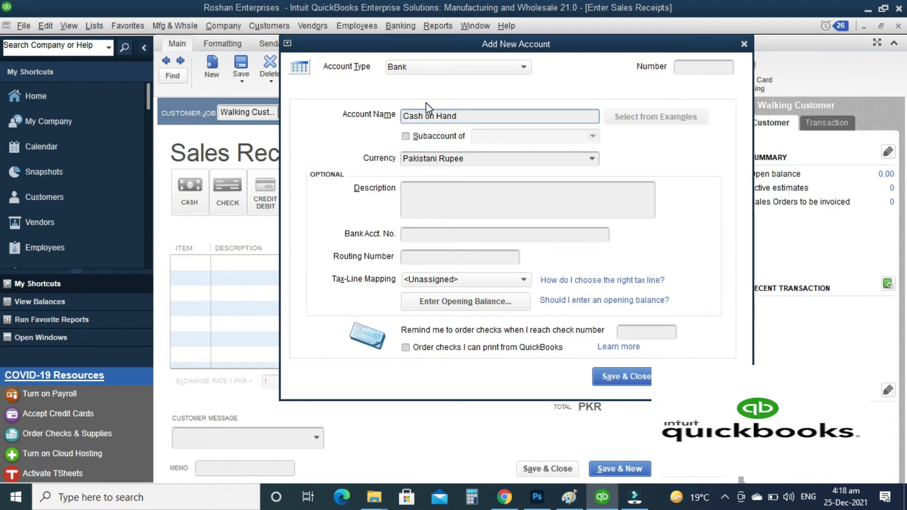
- Try the subaccount option without choosing a parent account, and save the new account as the receipt's deposit account
{"action": "left_click", "coordinate": [412, 137]}
{"action": "left_click", "coordinate": [505, 136]}
{"action": "type", "text": "ba"}
{"action": "key", "text": "BackSpace"}
{"action": "key", "text": "BackSpace"}
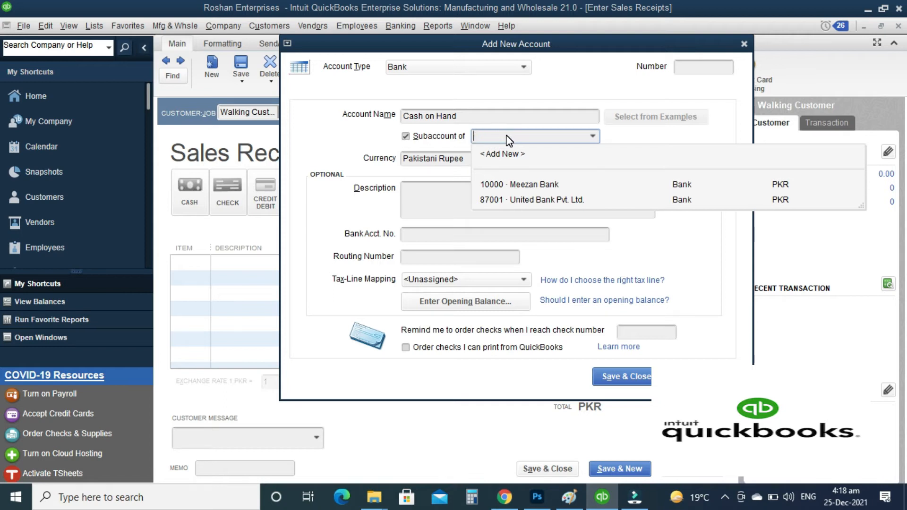
{"action": "left_click", "coordinate": [606, 95]}
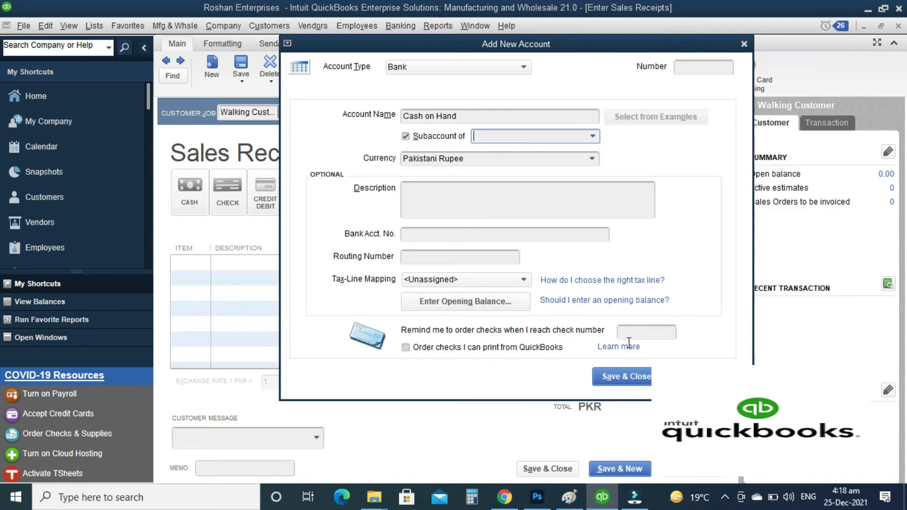
{"action": "left_click", "coordinate": [628, 387]}
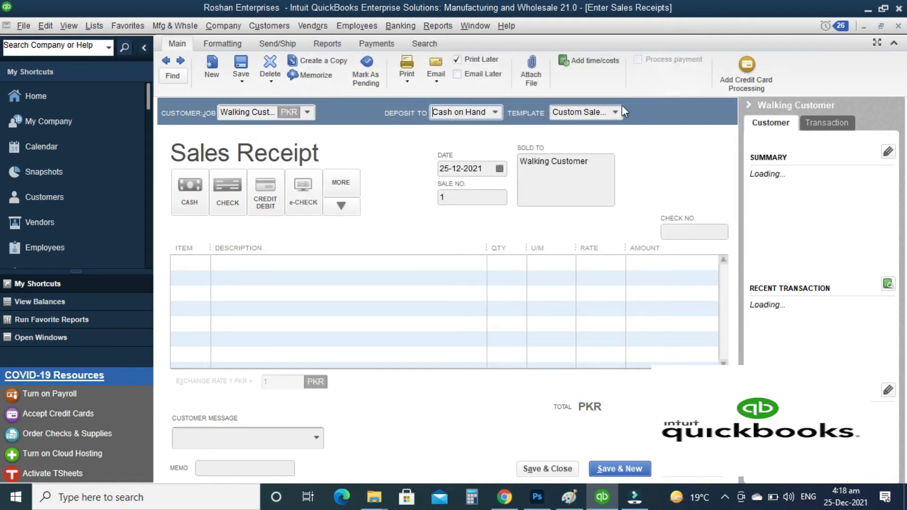
- Try the Intuit Standard Donation and Daily Sales Summary templates, and switch back to the Custom Sales Receipt template
{"action": "left_click", "coordinate": [613, 114]}
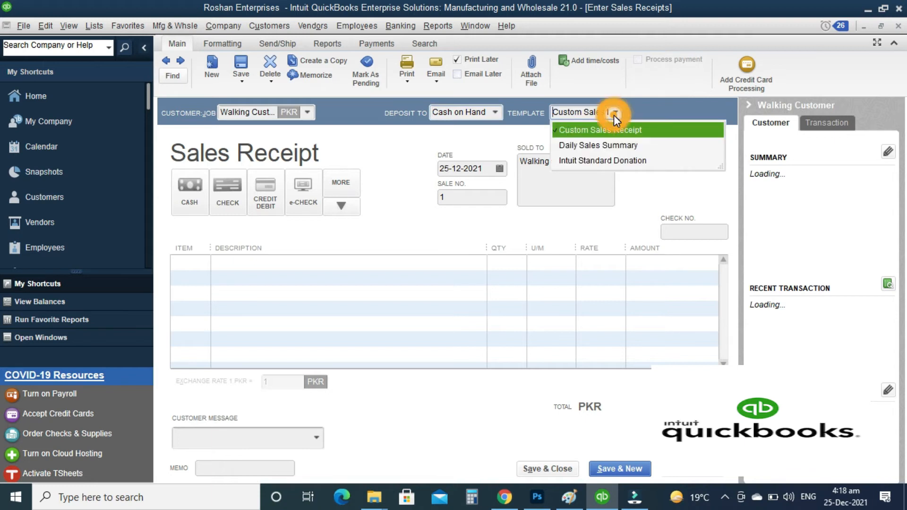
{"action": "left_click", "coordinate": [610, 156]}
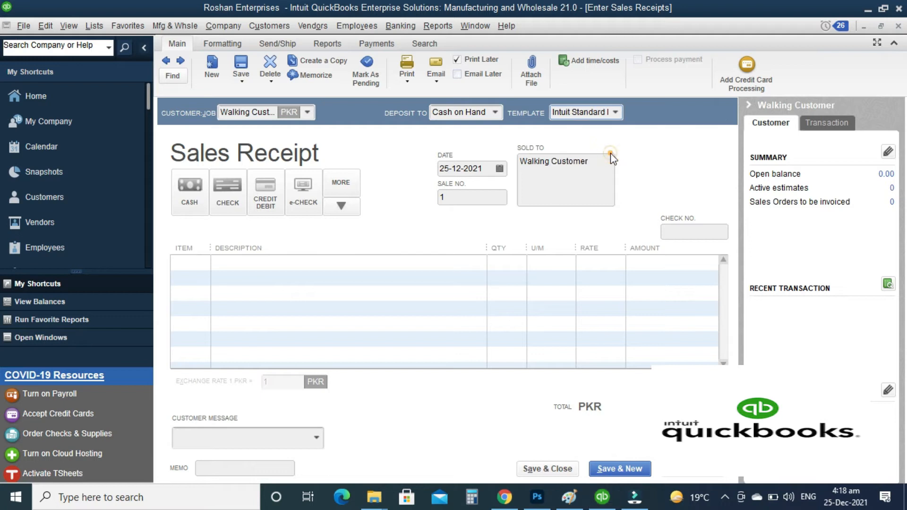
{"action": "left_click", "coordinate": [614, 111]}
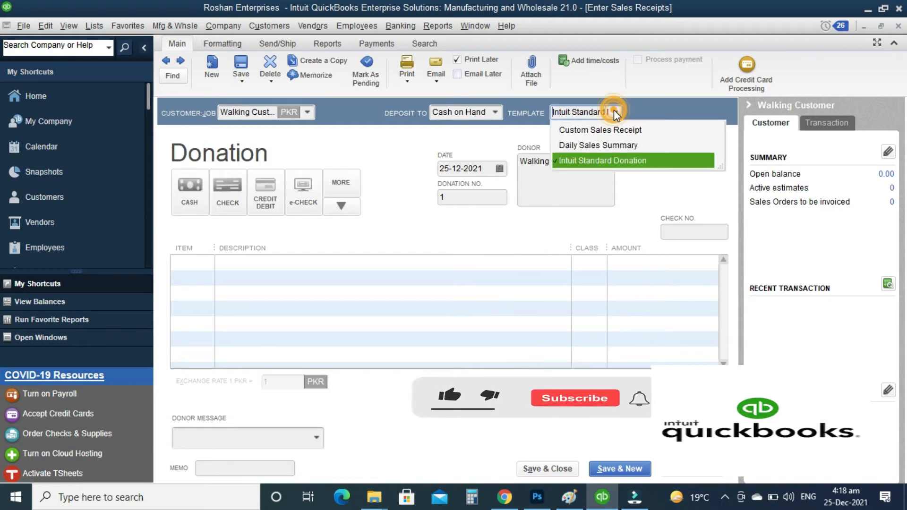
{"action": "left_click", "coordinate": [596, 145]}
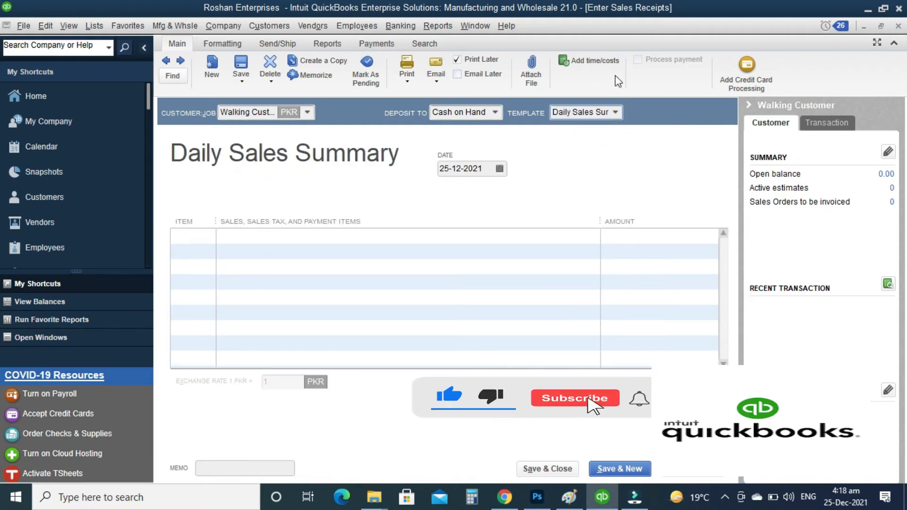
{"action": "left_click", "coordinate": [616, 112]}
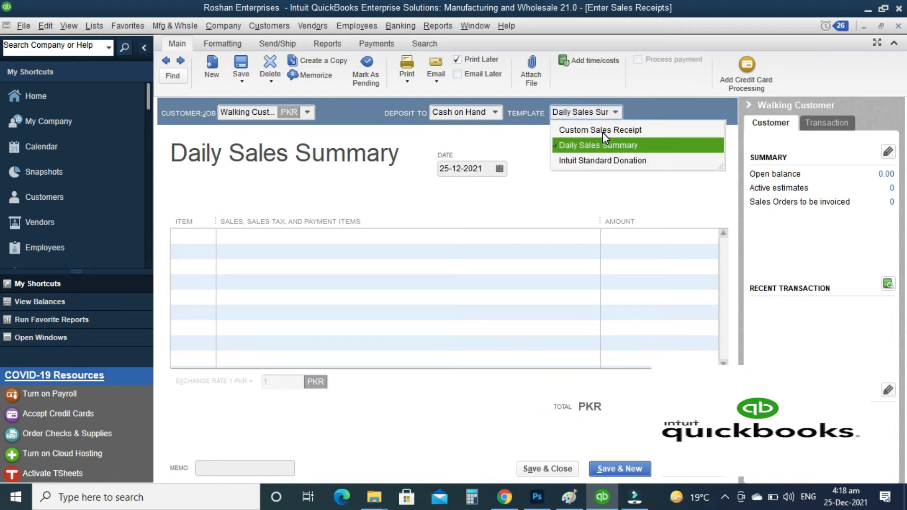
{"action": "left_click", "coordinate": [602, 130]}
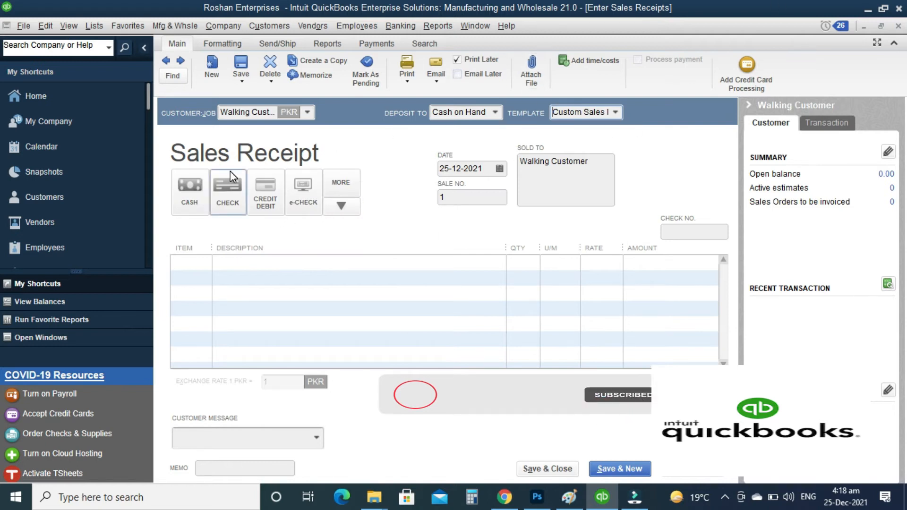
- Set the receipt's payment method to cash and go through the sale number and sold-to fields
{"action": "left_click", "coordinate": [185, 194]}
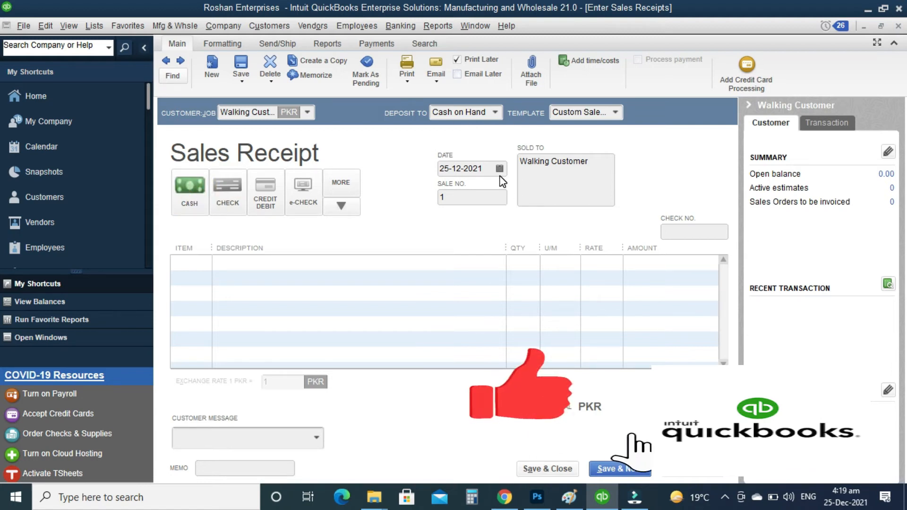
{"action": "left_click", "coordinate": [491, 197]}
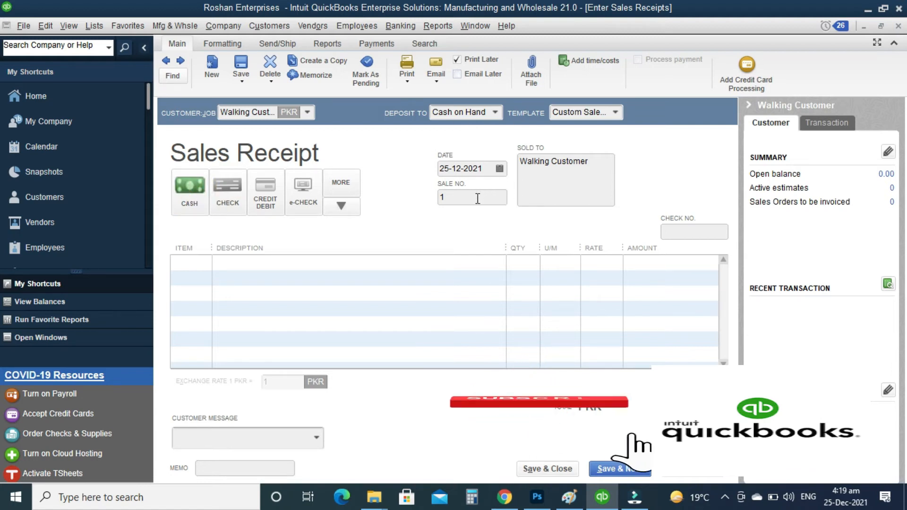
{"action": "left_click", "coordinate": [552, 180]}
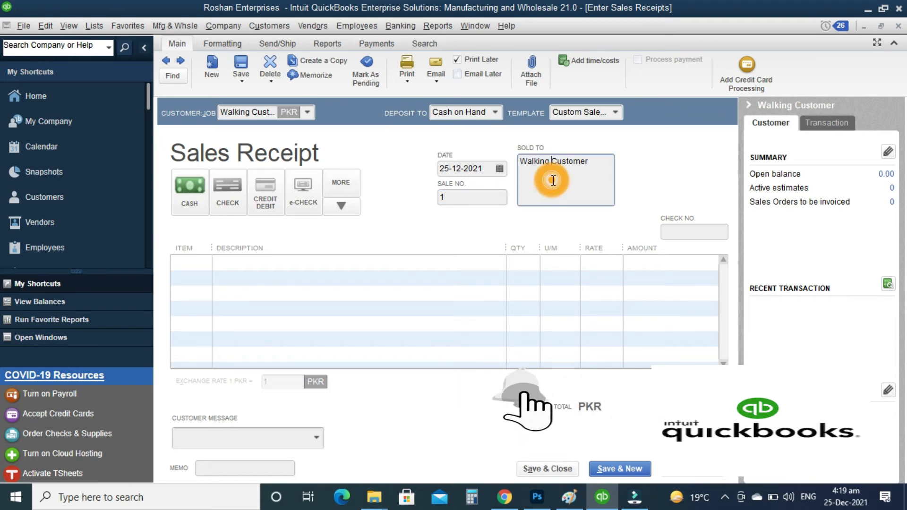
- Sort the receipt's lines by item, accepting the sorting warning and hiding it in the future
{"action": "left_click", "coordinate": [191, 248]}
{"action": "left_click", "coordinate": [404, 223]}
{"action": "left_click", "coordinate": [488, 251]}
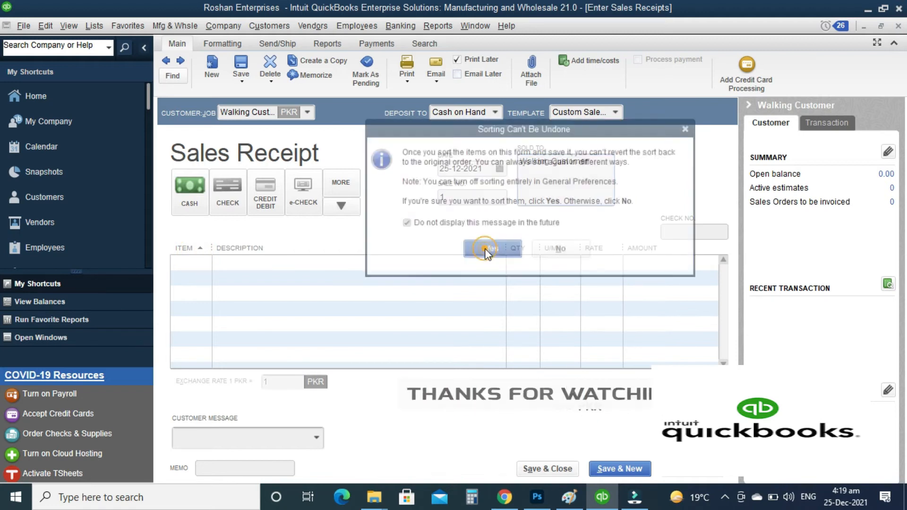
- Add Office Furniture items 001 Executive Chair and 002 Manager Chairs on the receipt's first two lines, dismissing the quantity warnings
{"action": "left_click", "coordinate": [200, 264]}
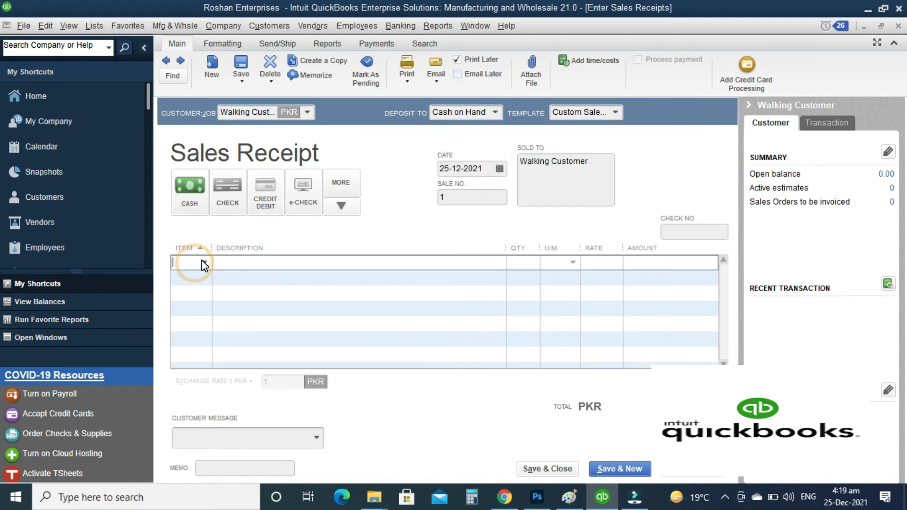
{"action": "left_click", "coordinate": [203, 262]}
{"action": "left_click", "coordinate": [207, 346]}
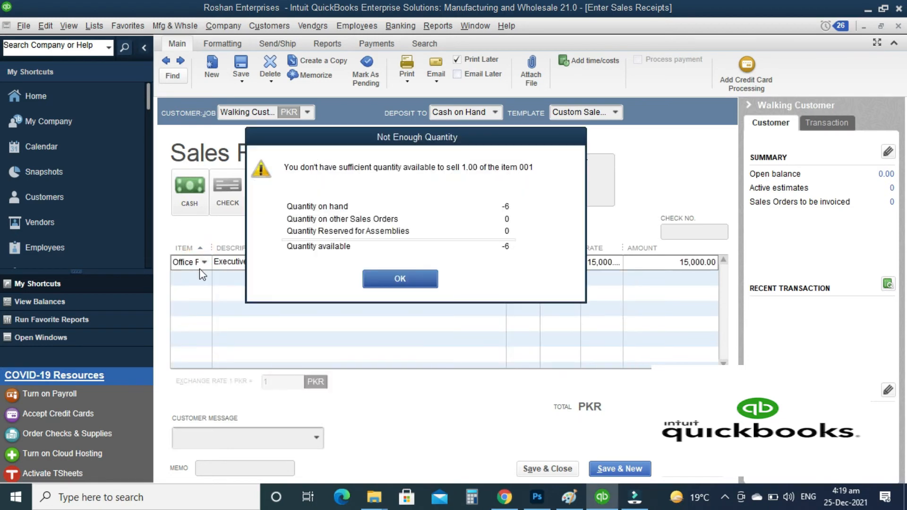
{"action": "left_click", "coordinate": [428, 283]}
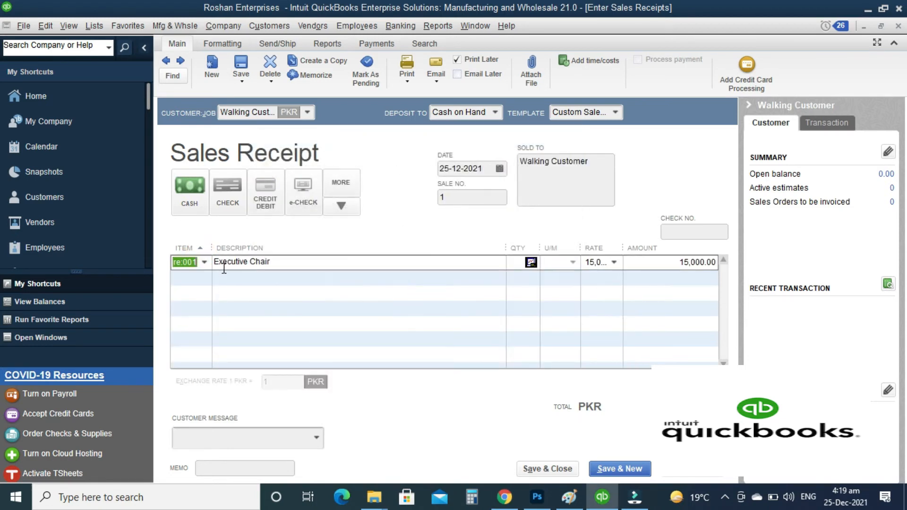
{"action": "left_click", "coordinate": [204, 279]}
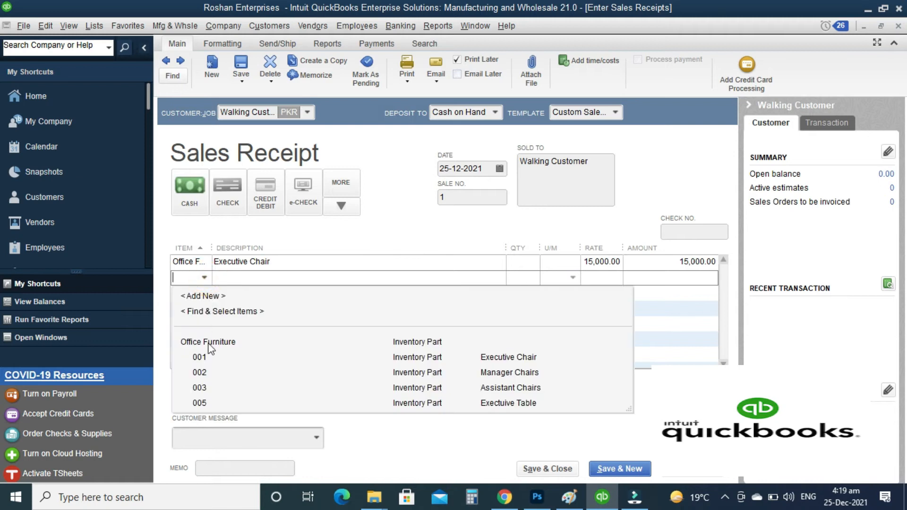
{"action": "left_click", "coordinate": [206, 372]}
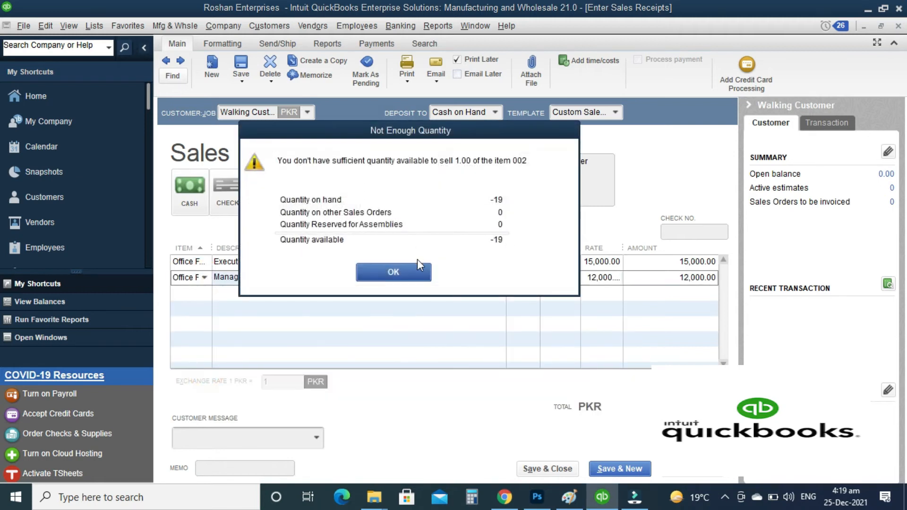
{"action": "left_click", "coordinate": [404, 272]}
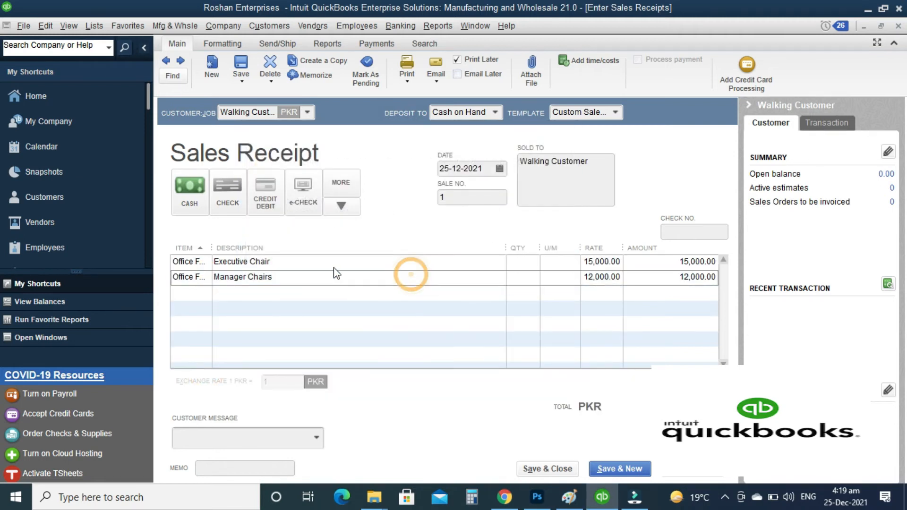
- Add Office Furniture items 003 Assistant Chairs and 005 Exectuive Table on the receipt's third and fourth lines
{"action": "left_click", "coordinate": [198, 292]}
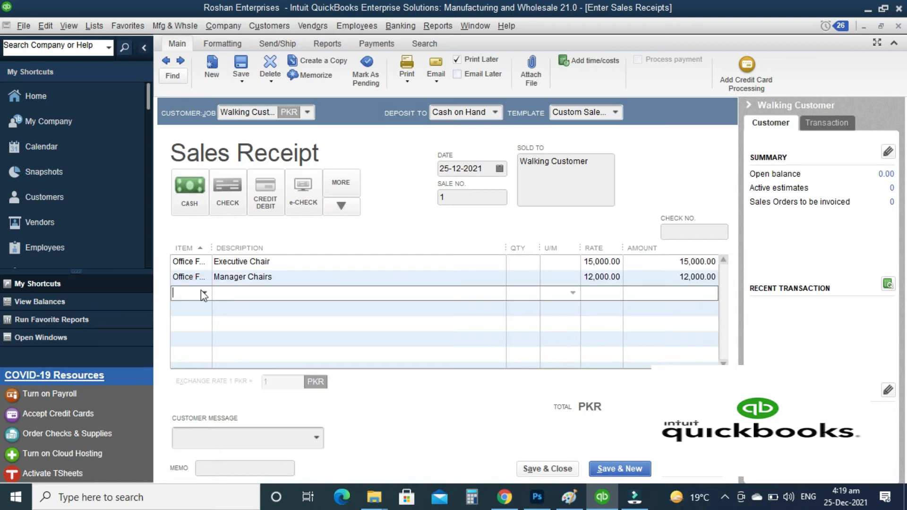
{"action": "left_click", "coordinate": [204, 292]}
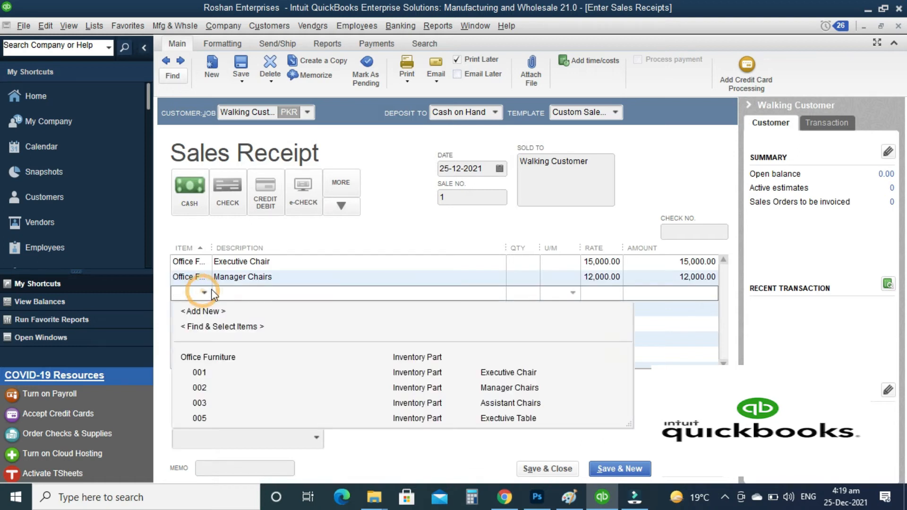
{"action": "left_click", "coordinate": [208, 405]}
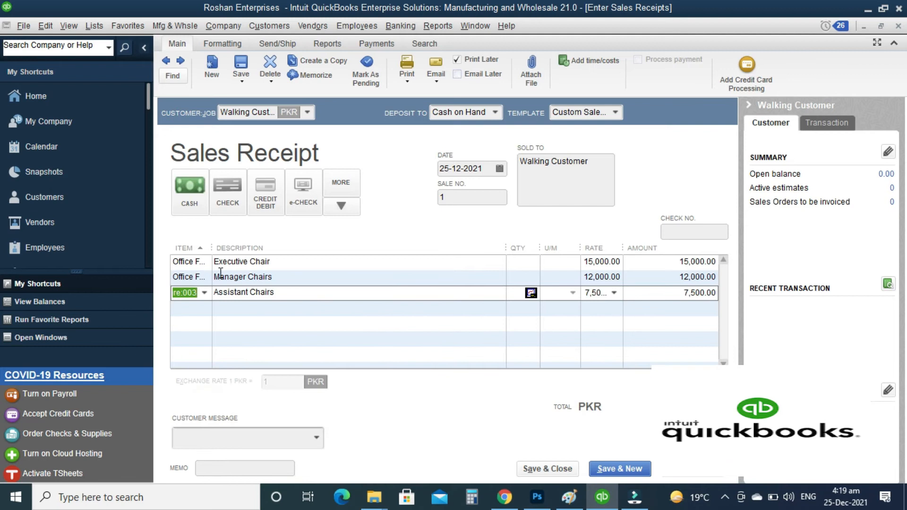
{"action": "left_click", "coordinate": [209, 307]}
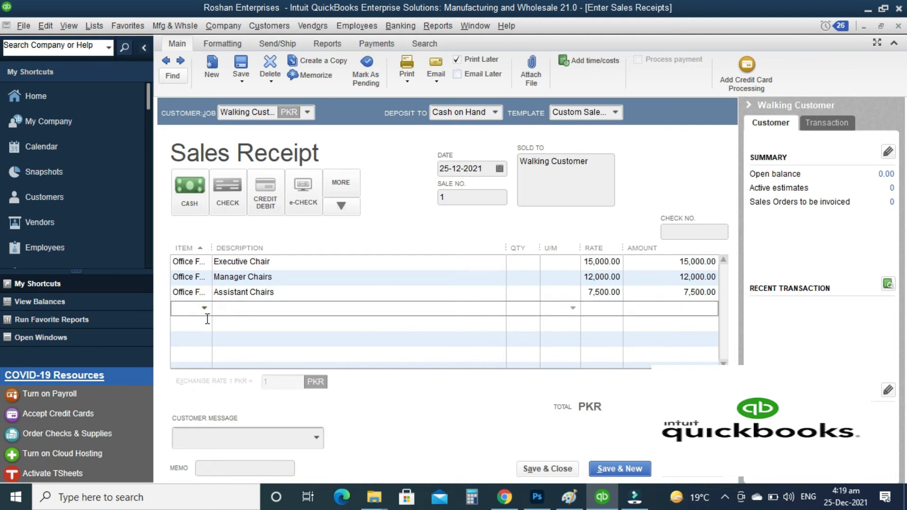
{"action": "left_click", "coordinate": [205, 309]}
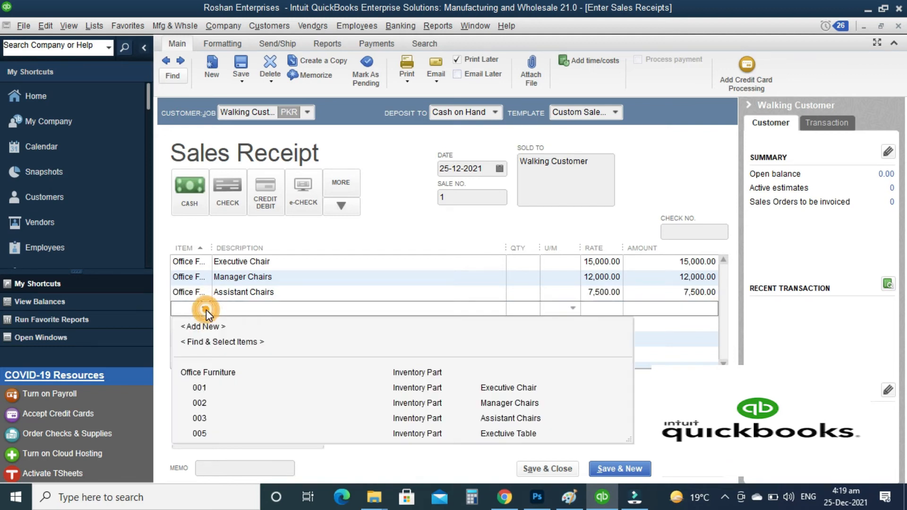
{"action": "left_click", "coordinate": [204, 438]}
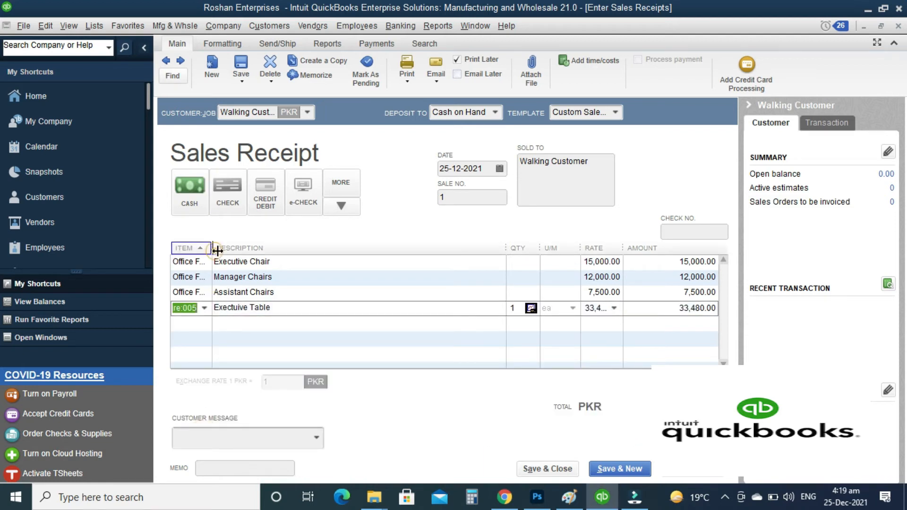
- Widen the receipt's Item column to fit the full item names and narrow the Description column
{"action": "left_click_drag", "start_coordinate": [213, 249], "coordinate": [255, 249]}
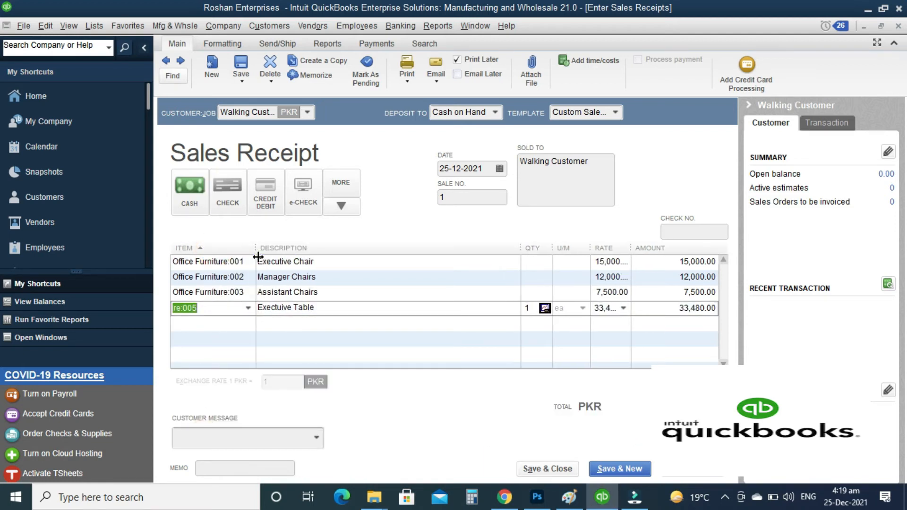
{"action": "left_click", "coordinate": [233, 320]}
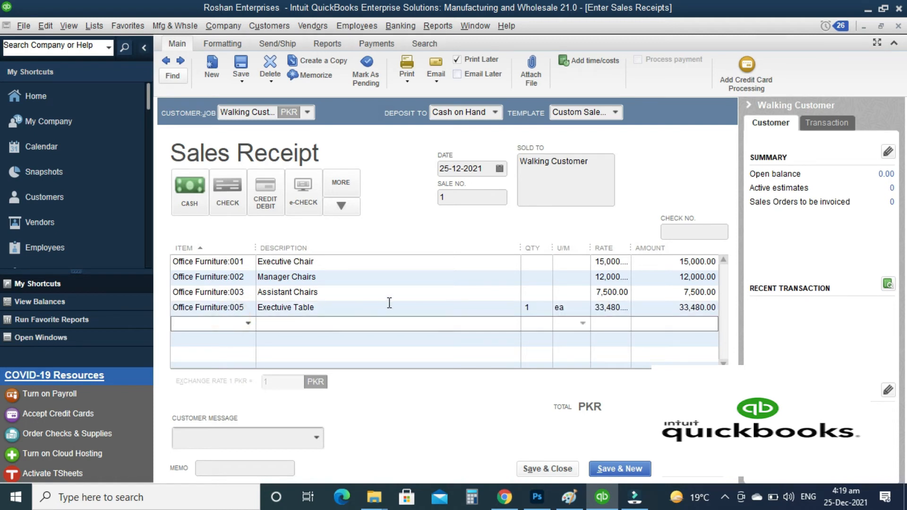
{"action": "left_click_drag", "start_coordinate": [518, 250], "coordinate": [360, 276]}
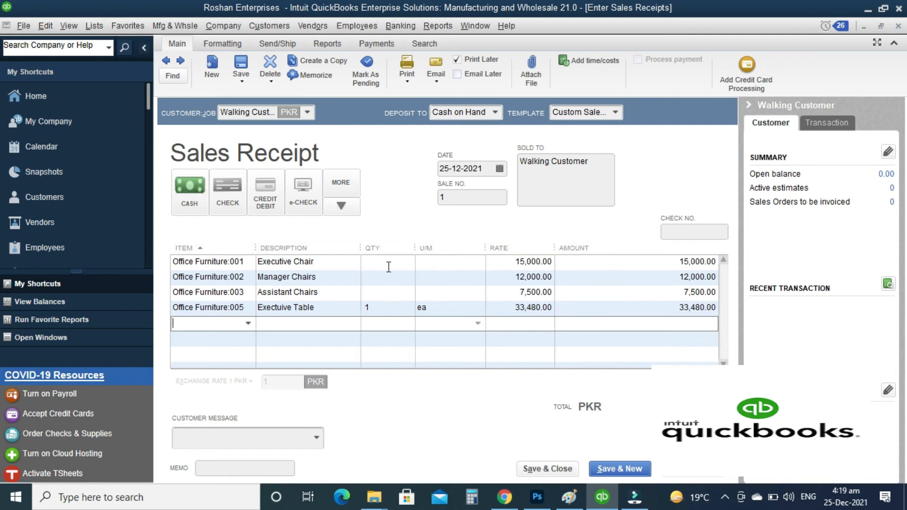
- Enter quantities of 12 Executive Chairs, 15 Manager Chairs, 10 Assistant Chairs and 5 Executive Tables
{"action": "left_click", "coordinate": [387, 265]}
{"action": "type", "text": "12"}
{"action": "key", "text": "Down"}
{"action": "type", "text": "1"}
{"action": "key", "text": "Down"}
{"action": "type", "text": "10"}
{"action": "key", "text": "Down"}
{"action": "type", "text": "0"}
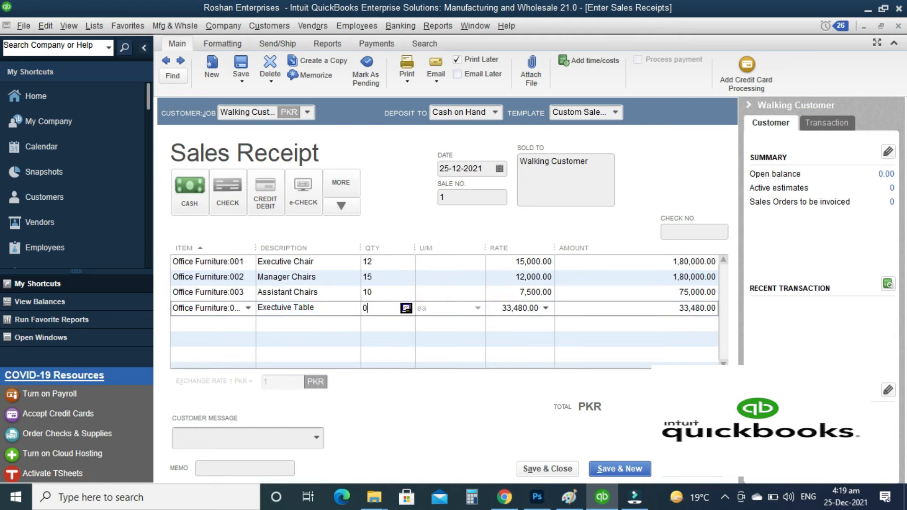
{"action": "key", "text": "Down"}
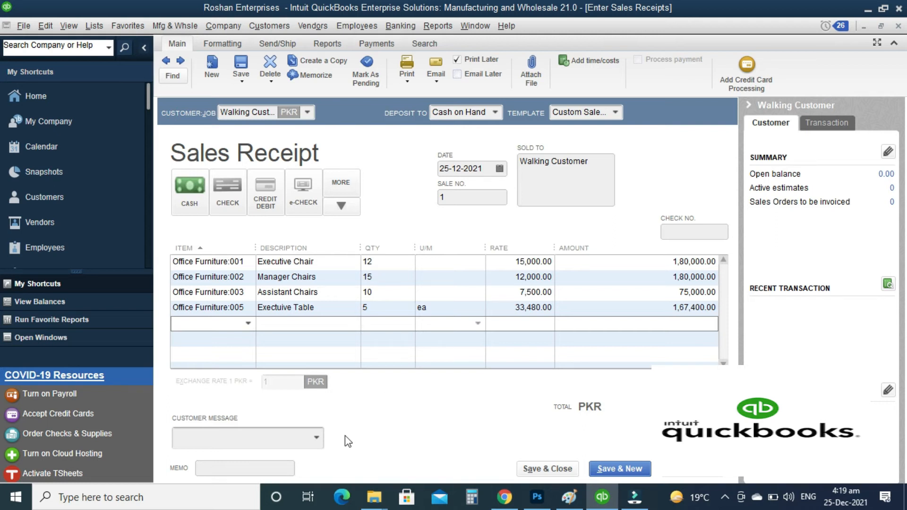
- Set the customer message to "Thank you for your business." and enter the memo "Sale inv # 01"
{"action": "left_click", "coordinate": [316, 439]}
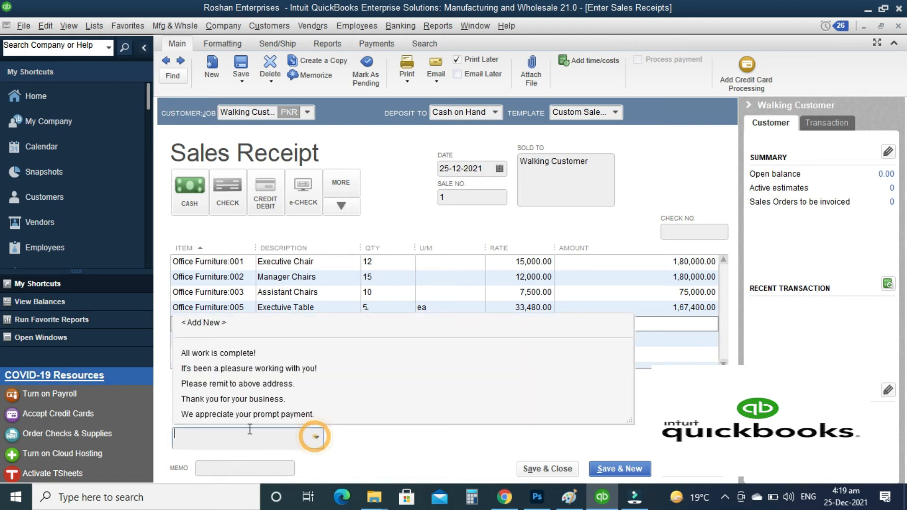
{"action": "left_click", "coordinate": [234, 401]}
{"action": "left_click", "coordinate": [246, 468]}
{"action": "type", "text": "Sale in v"}
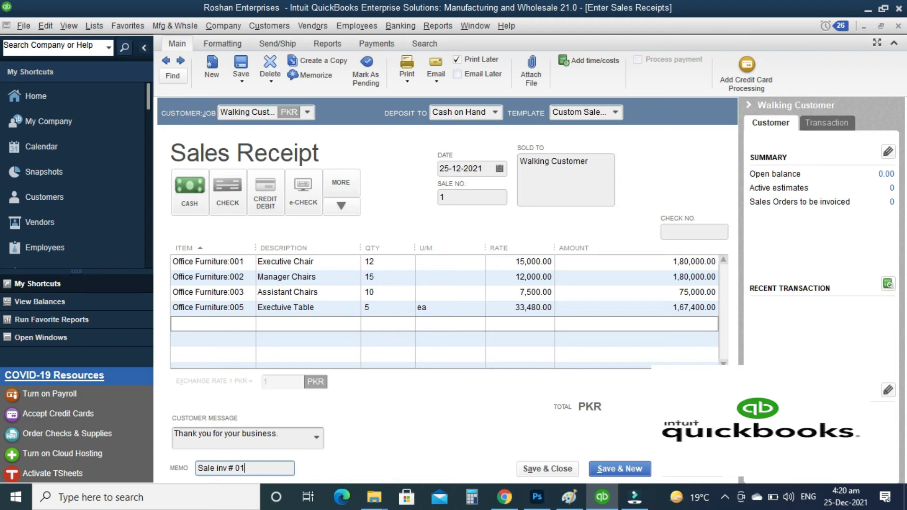
- Select cash as the receipt's payment method and enter 12543 as the check number
{"action": "left_click", "coordinate": [185, 197]}
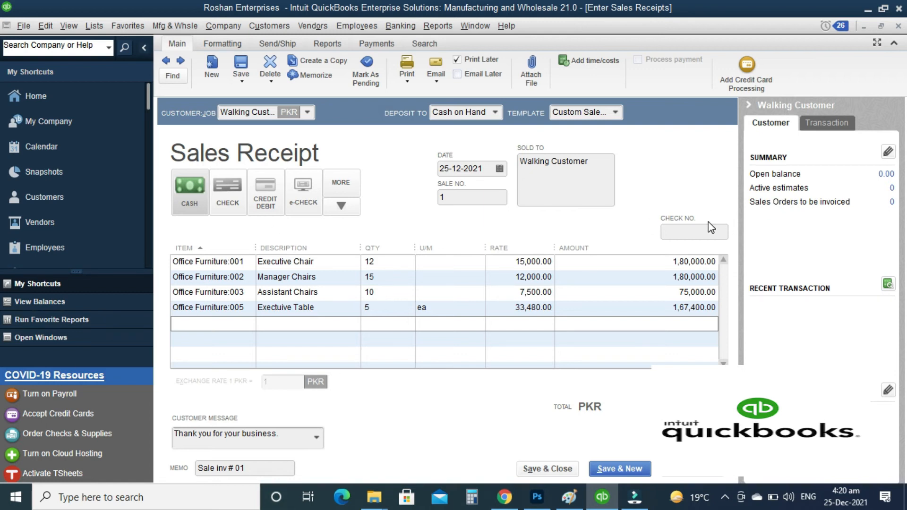
{"action": "left_click", "coordinate": [702, 233]}
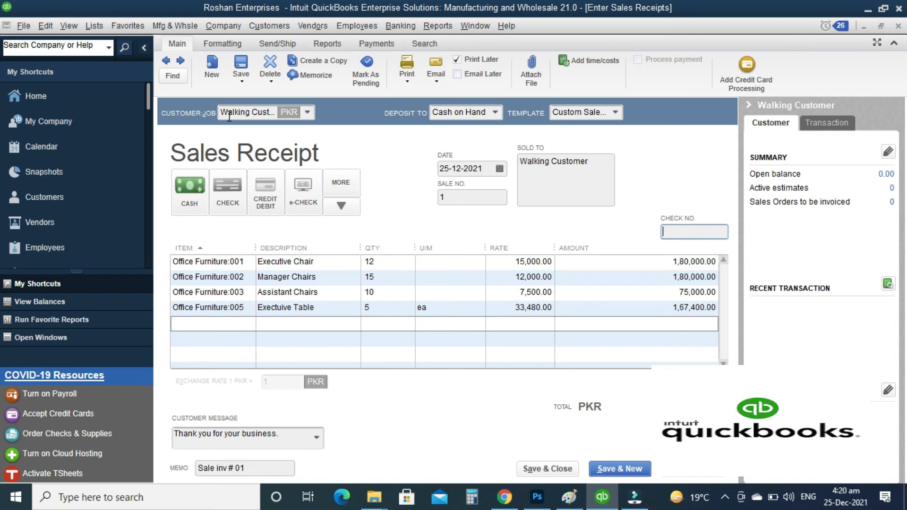
{"action": "left_click", "coordinate": [178, 196]}
{"action": "left_click", "coordinate": [689, 231]}
{"action": "type", "text": "12543"}
- Preview the sales receipt's printout, and close the print settings without printing
{"action": "left_click", "coordinate": [403, 58]}
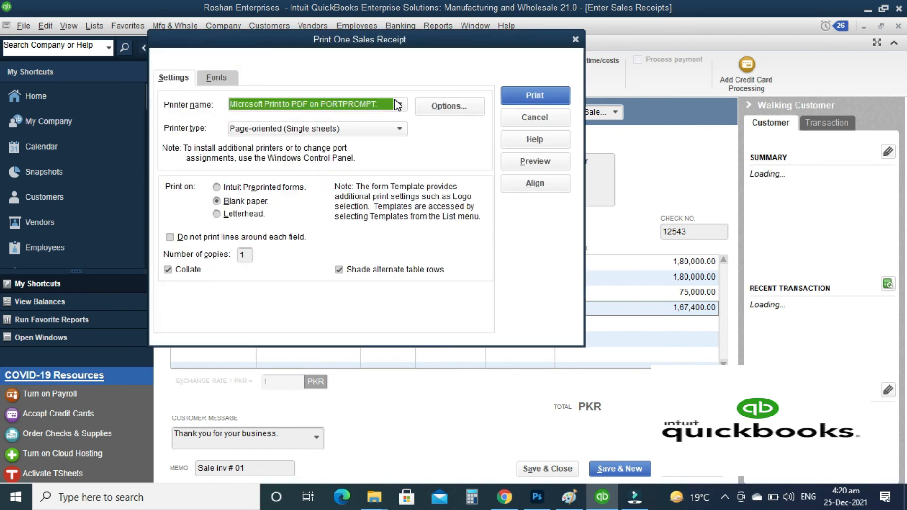
{"action": "left_click", "coordinate": [555, 165]}
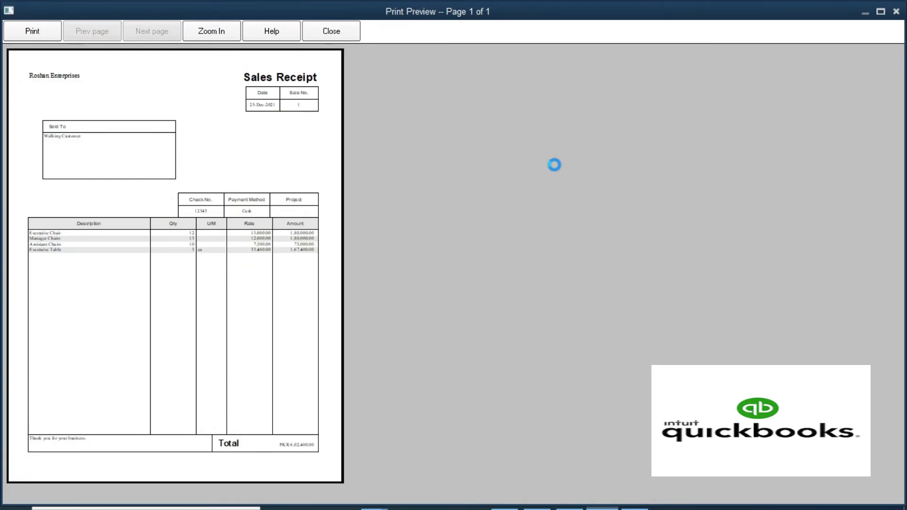
{"action": "key", "text": "Escape"}
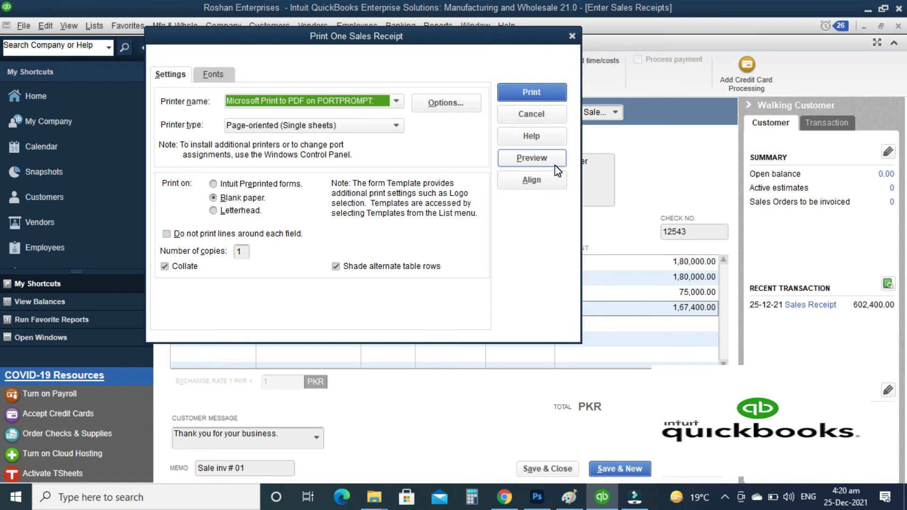
{"action": "left_click", "coordinate": [572, 37]}
- Save the receipt and start a new one with the Daily Sales Summary template
{"action": "left_click", "coordinate": [625, 467]}
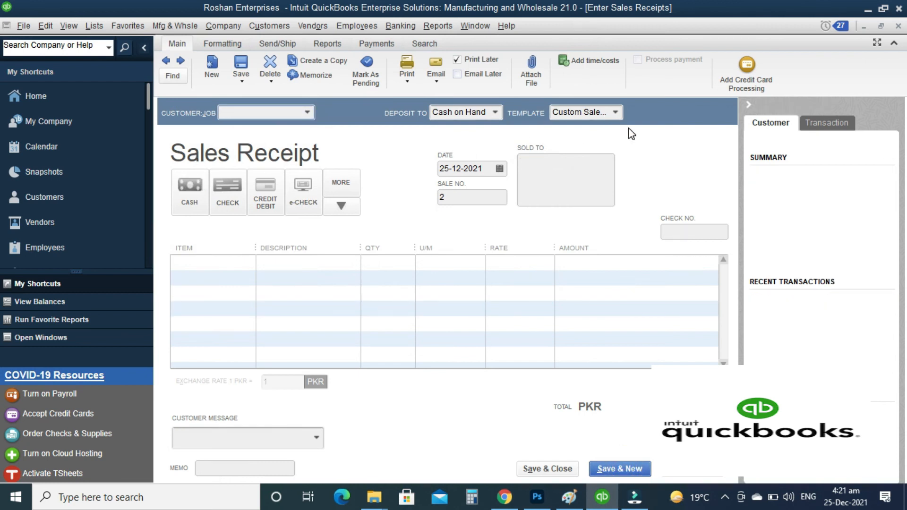
{"action": "left_click", "coordinate": [619, 112]}
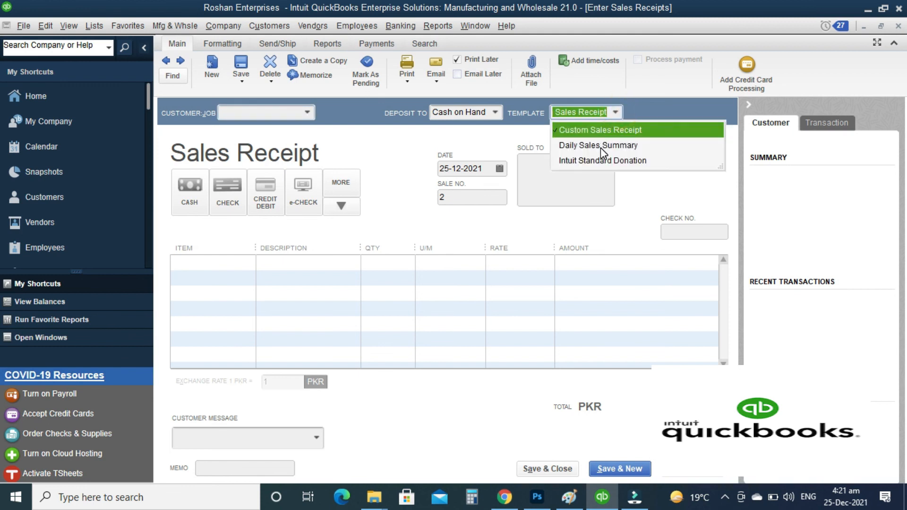
{"action": "left_click", "coordinate": [600, 146]}
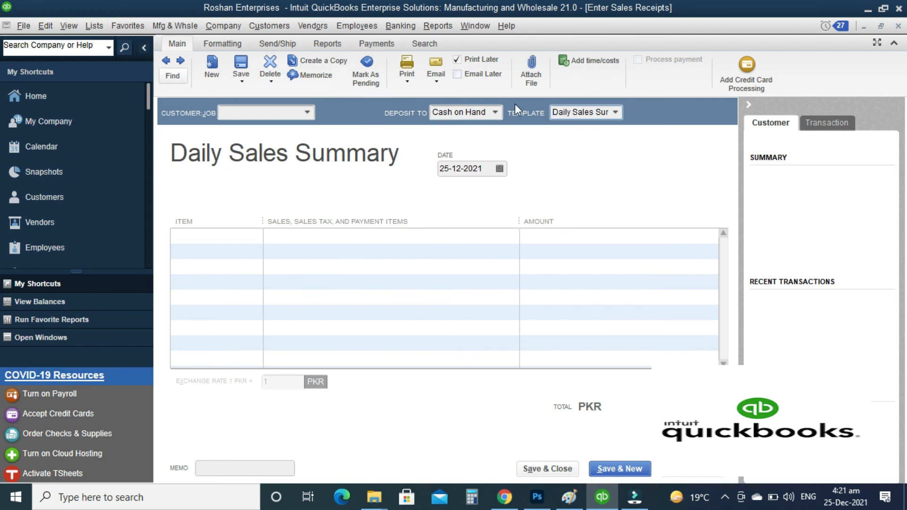
- Open the Sales by Product report from the manufacturing and wholesale reports
{"action": "left_click", "coordinate": [437, 25]}
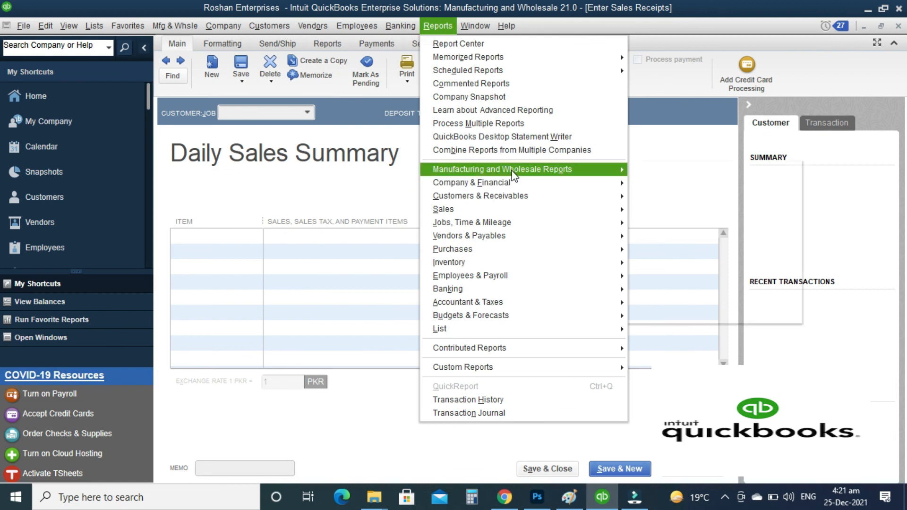
{"action": "mouse_move", "coordinate": [519, 171]}
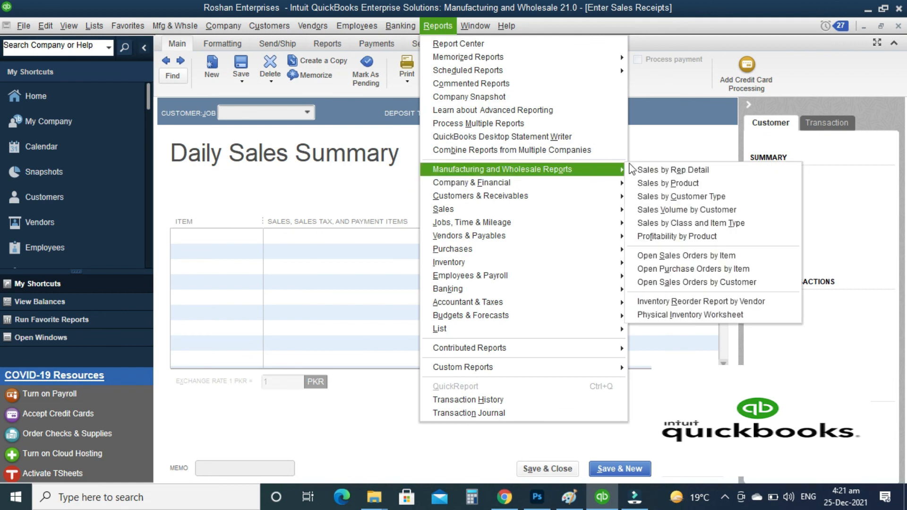
{"action": "left_click", "coordinate": [672, 186]}
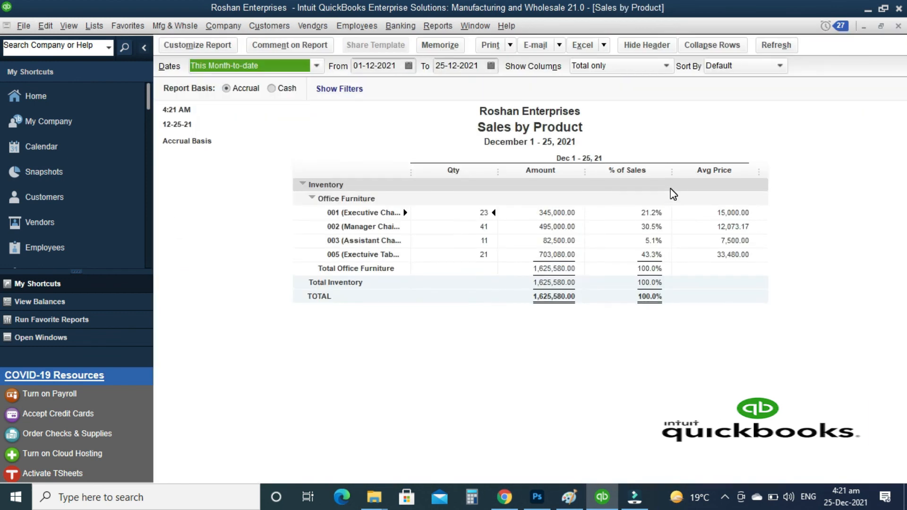